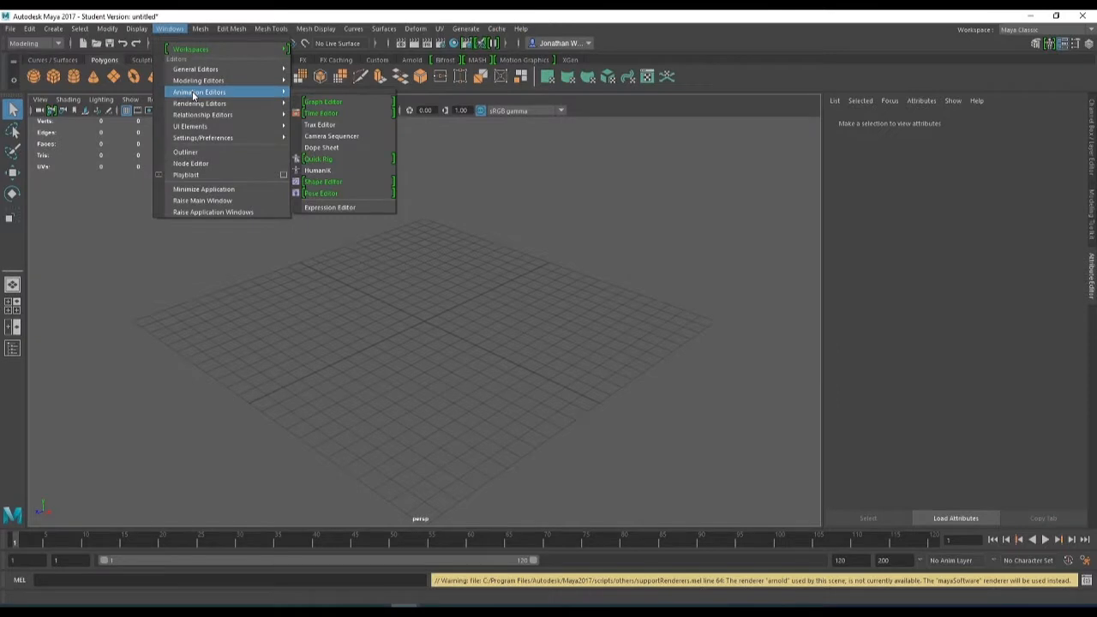
# Enable AutoSave with a 10-minute interval in the Files/Projects preferences and save the preferences
pyautogui.moveTo(202, 142)
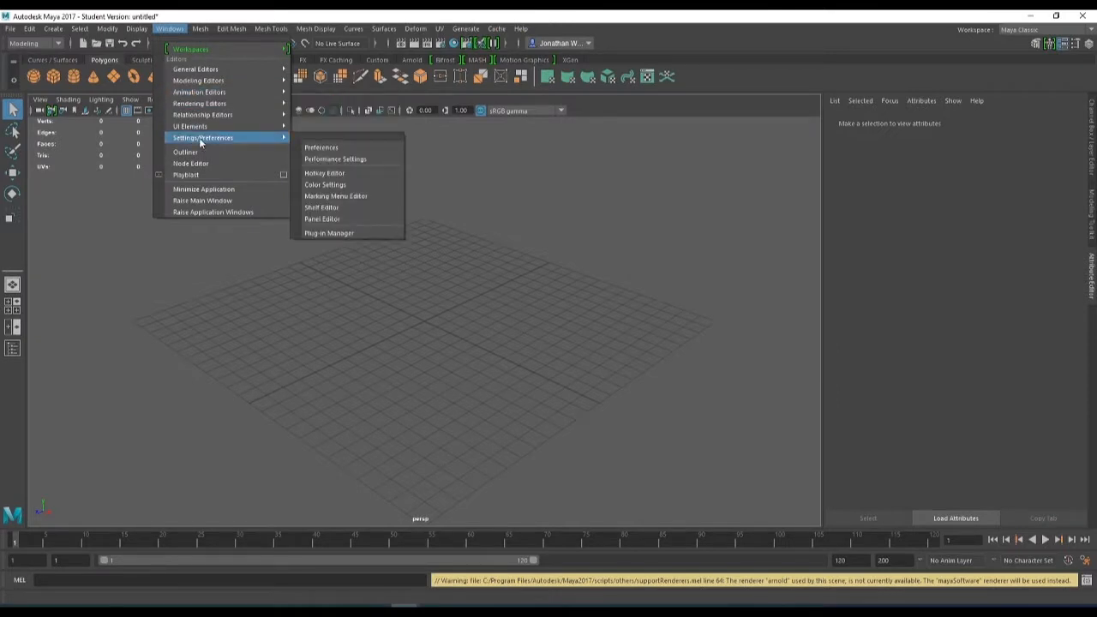
pyautogui.click(315, 149)
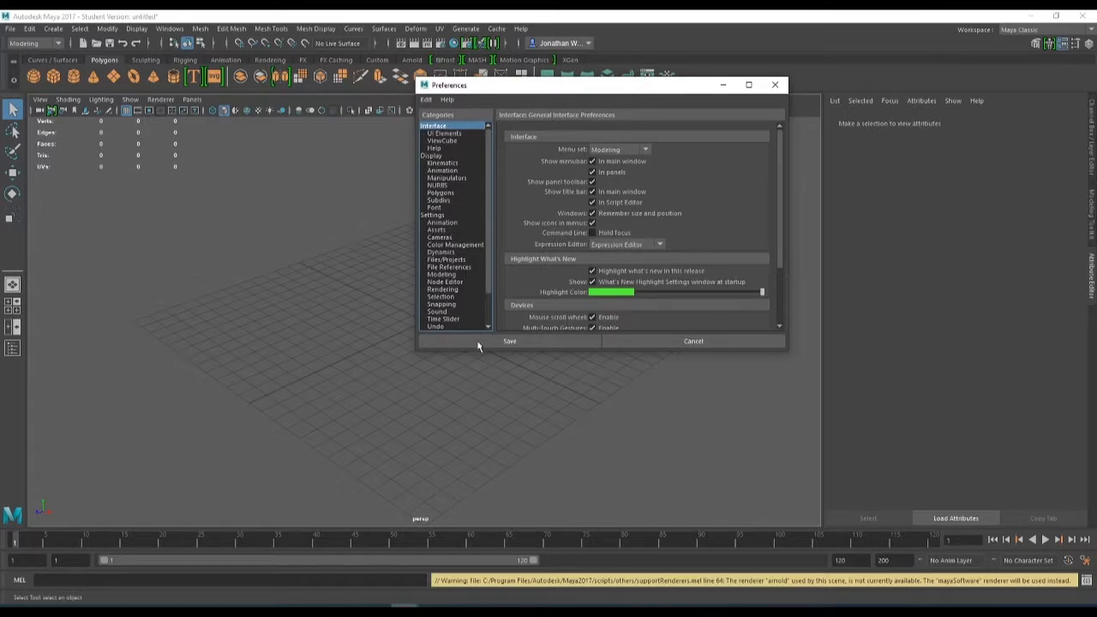
pyautogui.moveTo(479, 350); pyautogui.dragTo(479, 511)
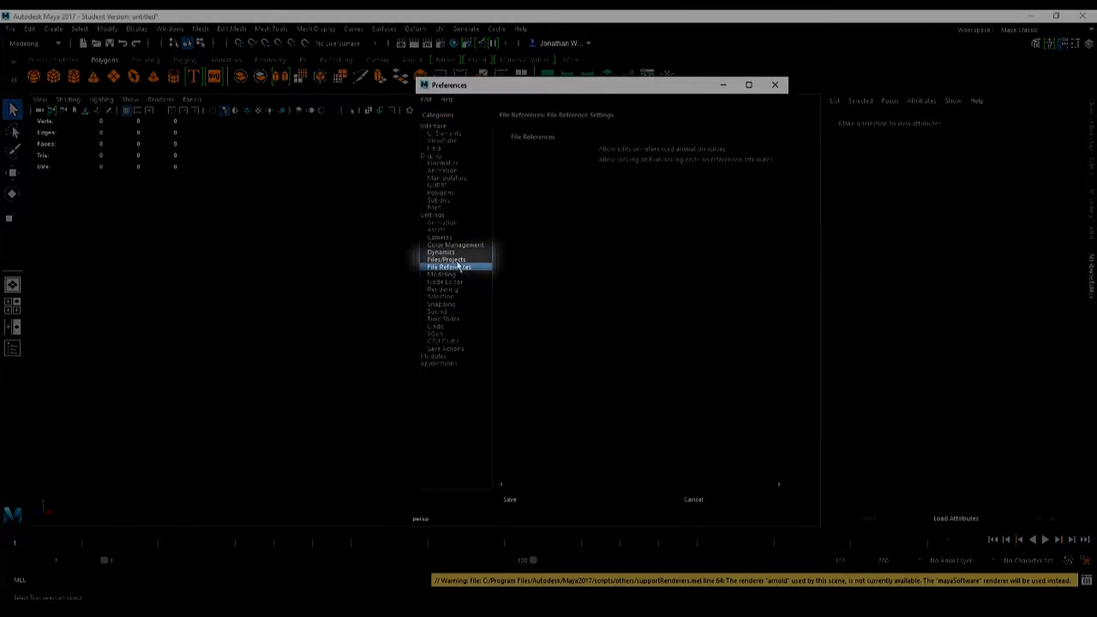
pyautogui.click(461, 259)
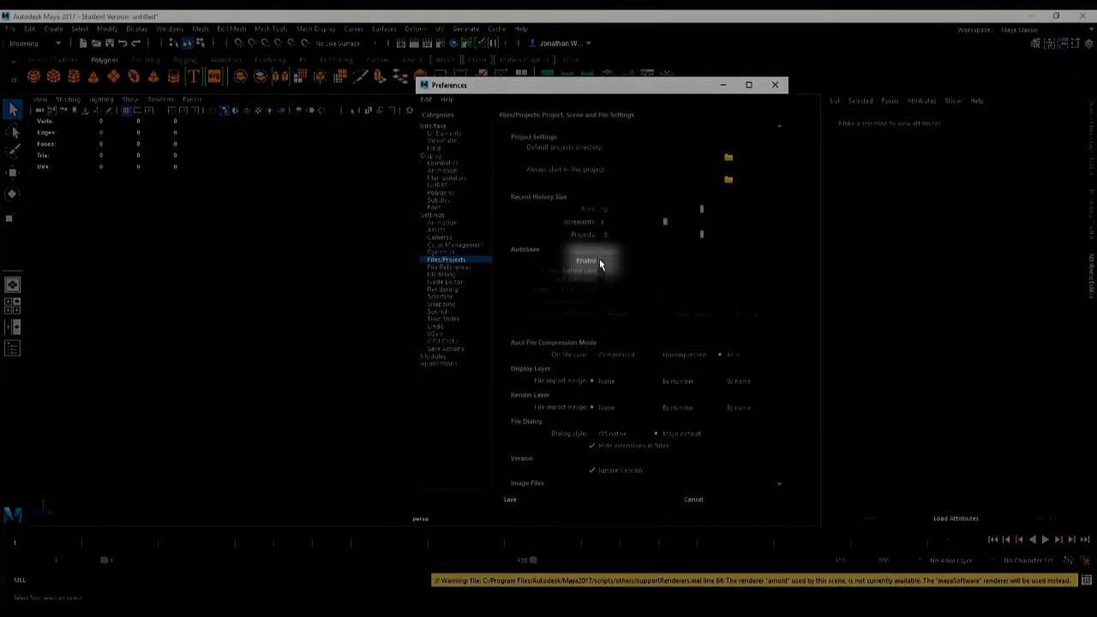
pyautogui.click(600, 260)
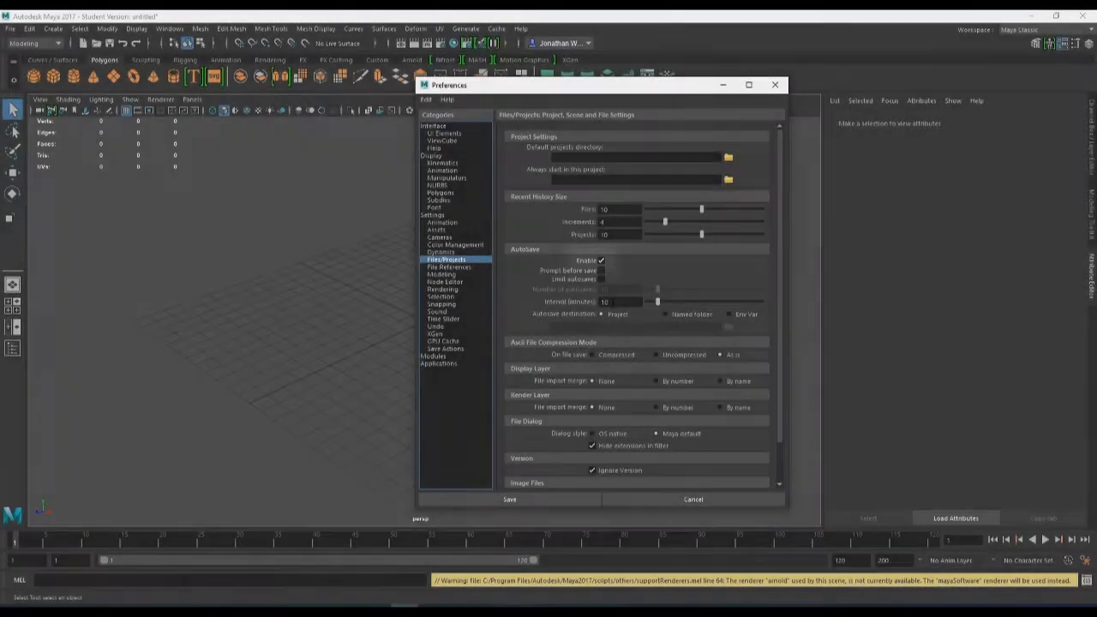
pyautogui.click(606, 302)
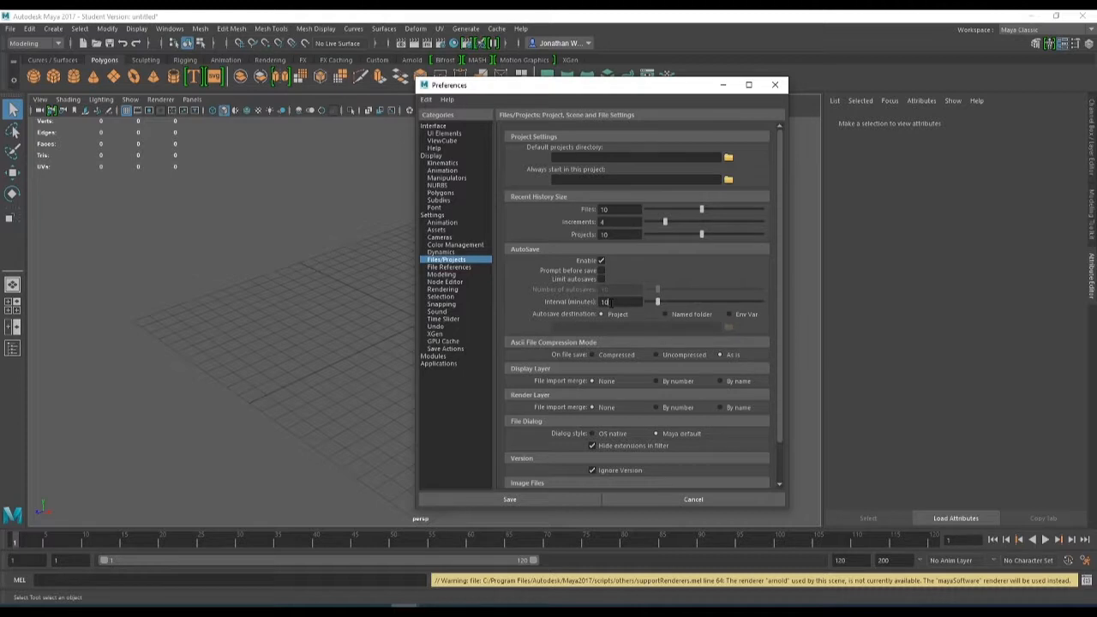
pyautogui.click(531, 500)
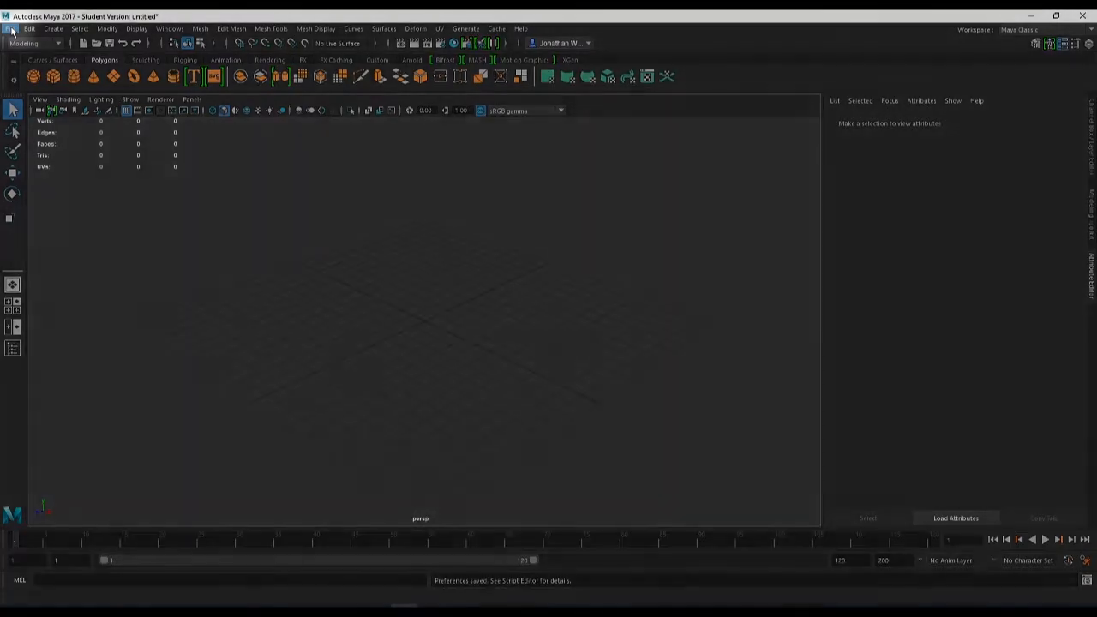
# Start setting the project and create a new folder named Maya Demo inside Documents
pyautogui.click(12, 29)
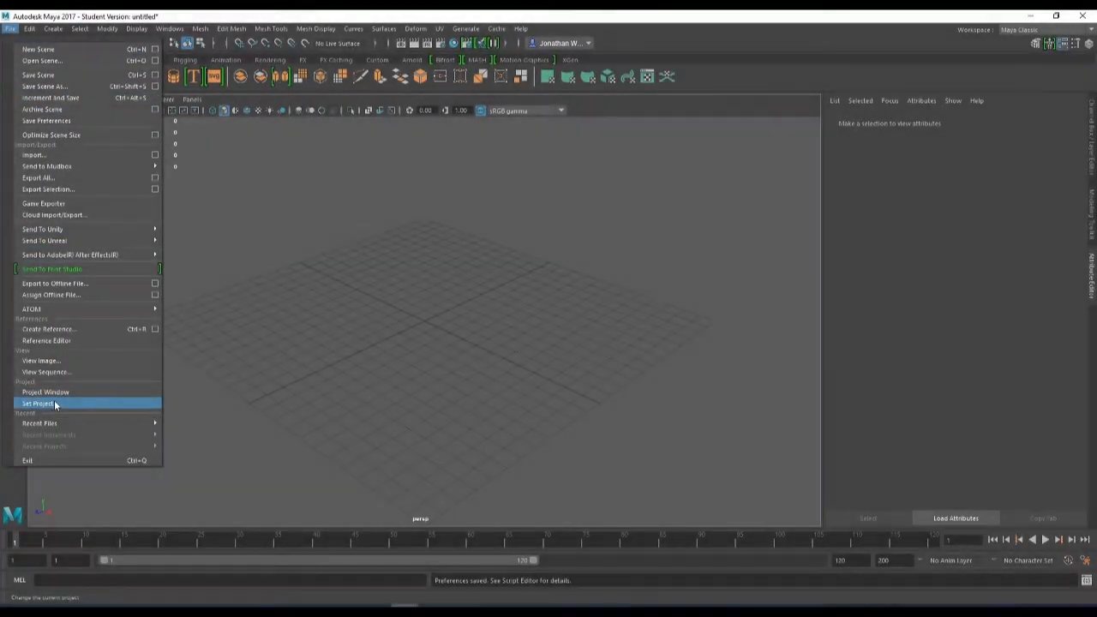
pyautogui.click(56, 406)
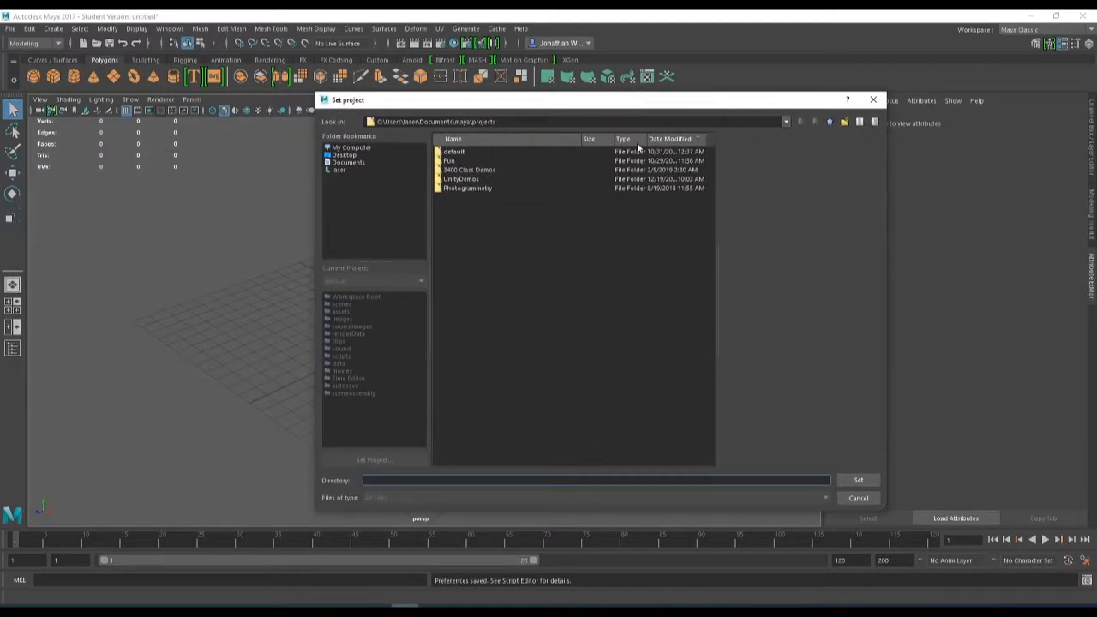
pyautogui.click(360, 162)
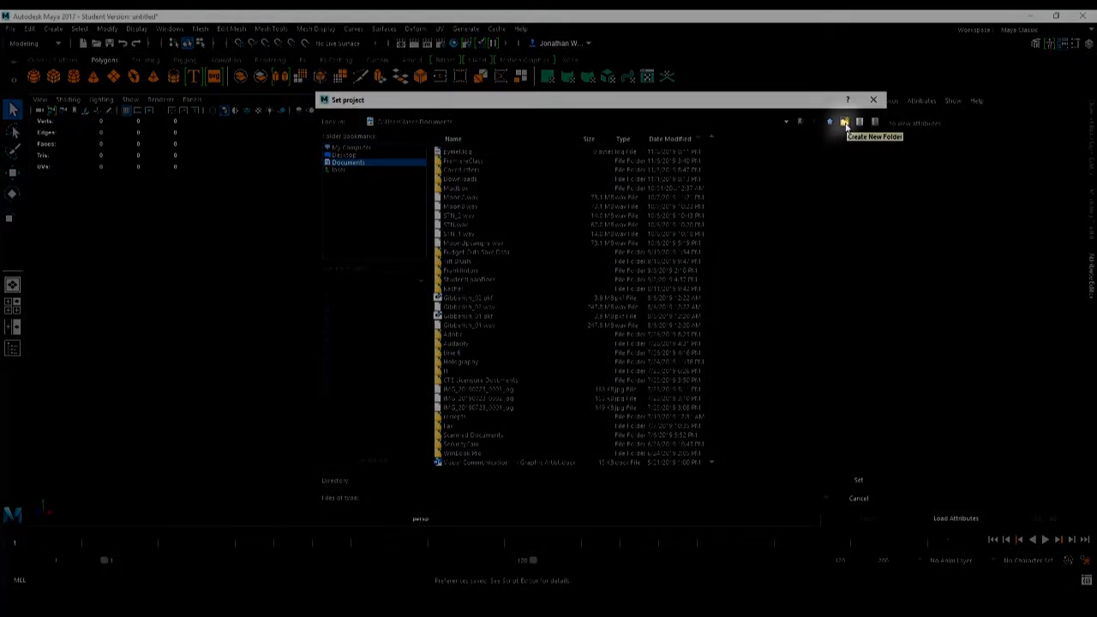
pyautogui.click(845, 123)
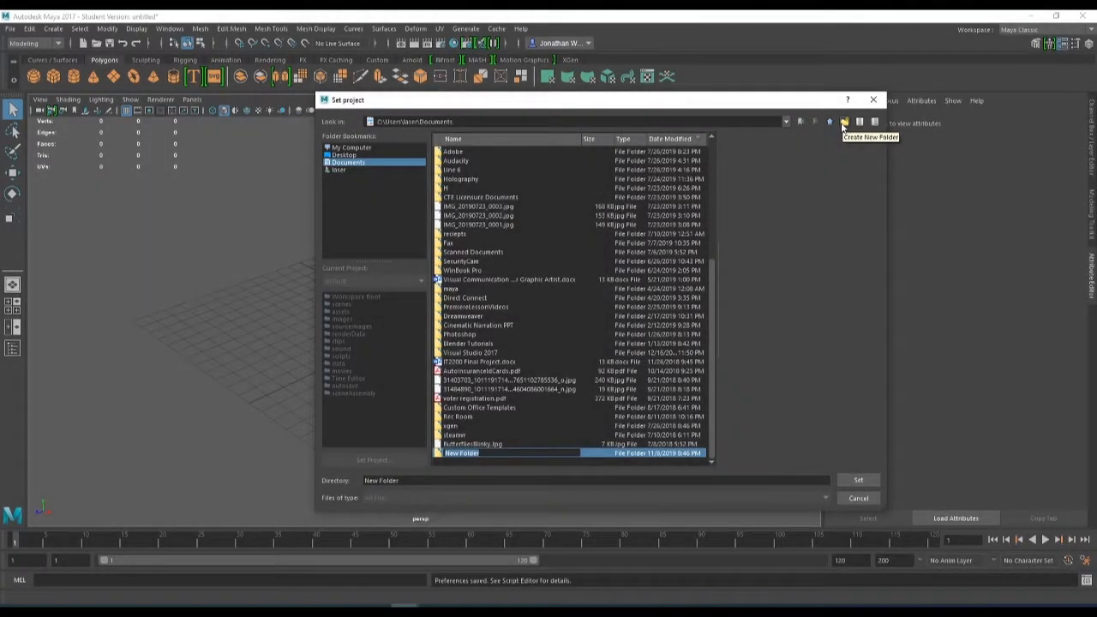
pyautogui.write('Maya Dem')
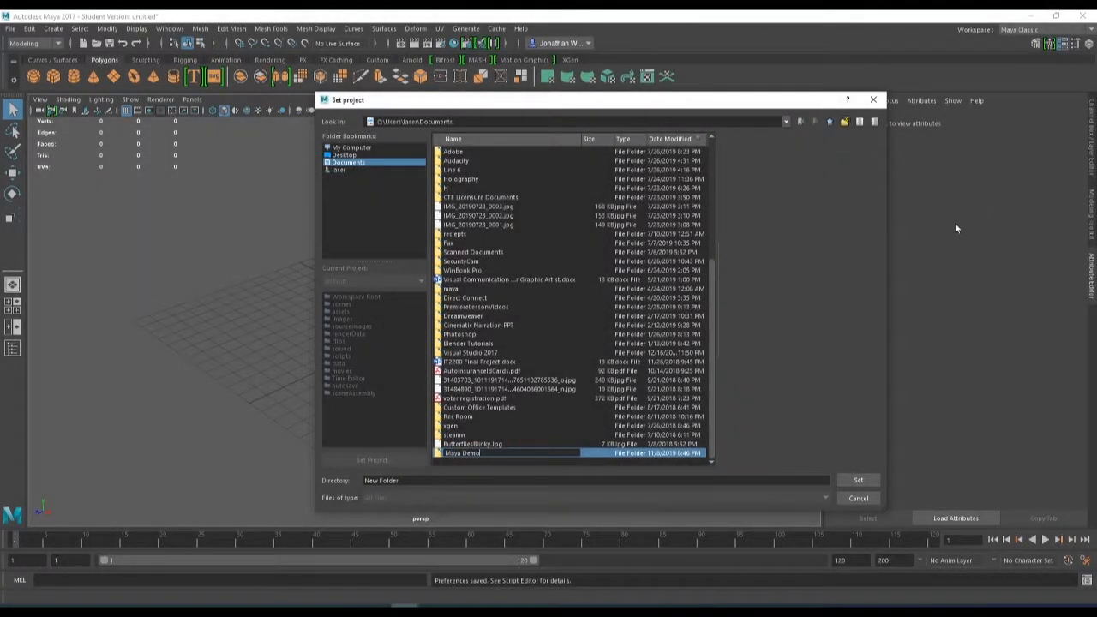
pyautogui.write('o')
# Set the Maya Demo folder as the current project and create a default workspace in it
pyautogui.click(440, 454)
pyautogui.doubleClick(440, 454)
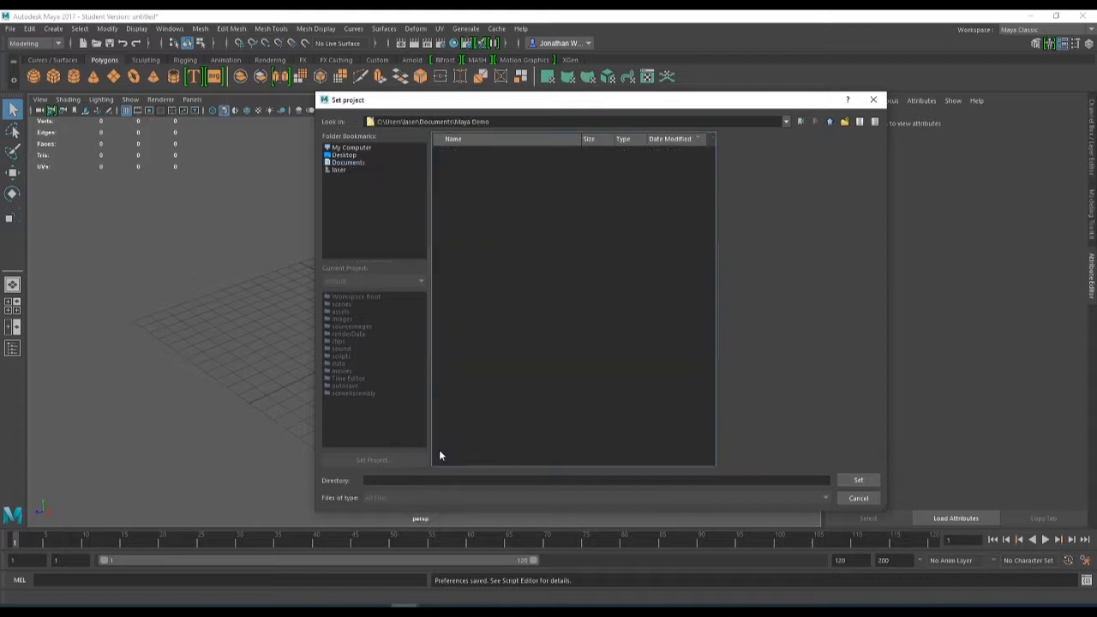
pyautogui.click(858, 482)
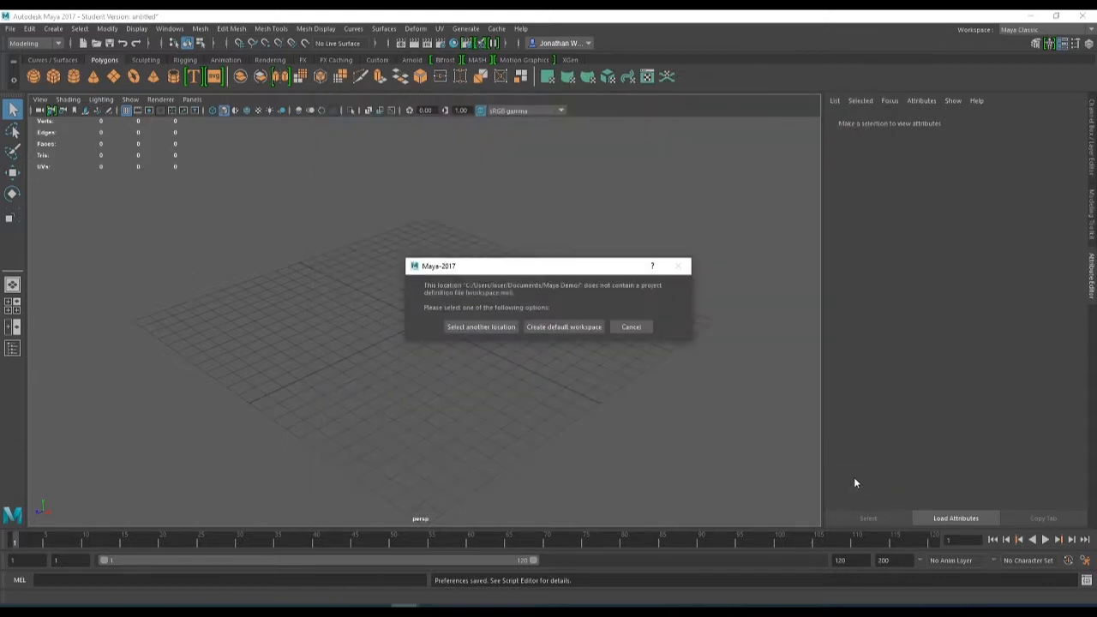
pyautogui.click(548, 327)
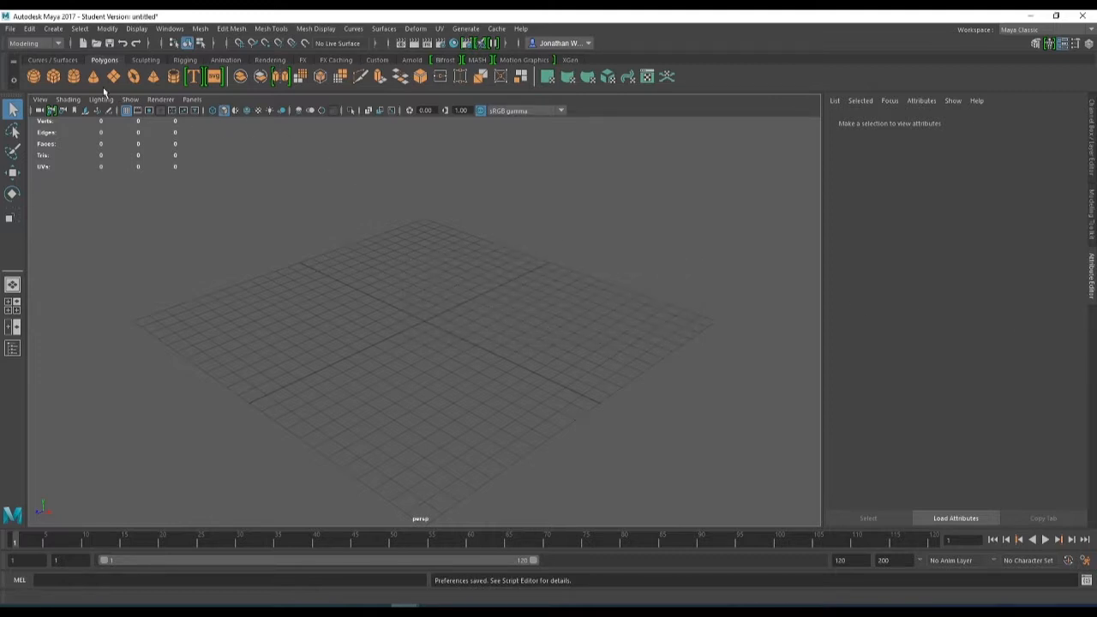
# Review the Maya Demo project's primary locations in the Project Window and accept the default folders
pyautogui.click(10, 29)
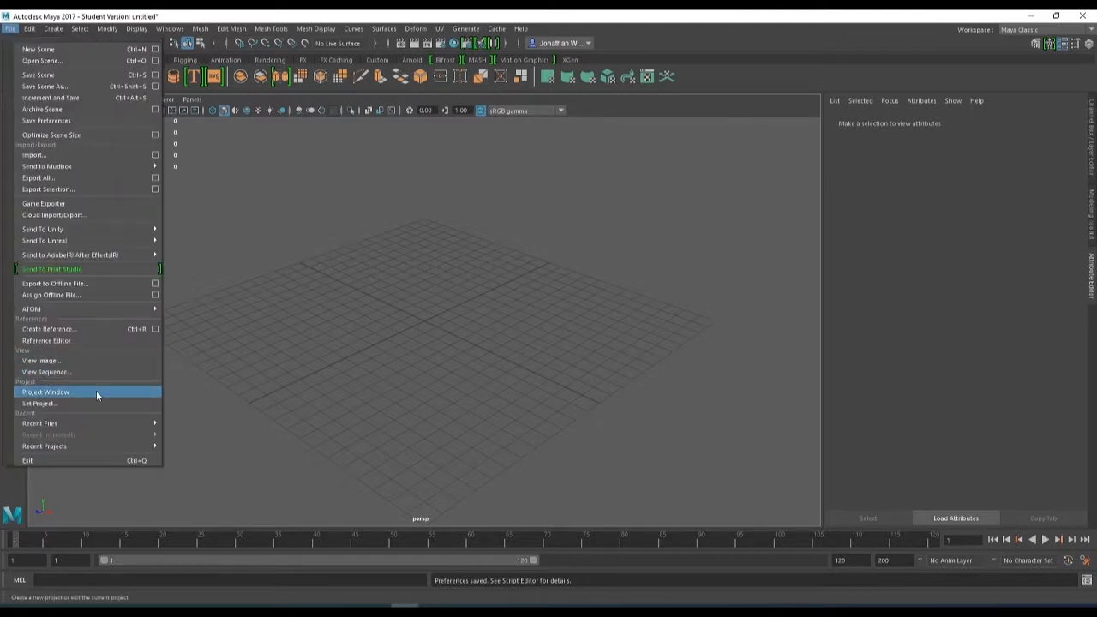
pyautogui.click(45, 391)
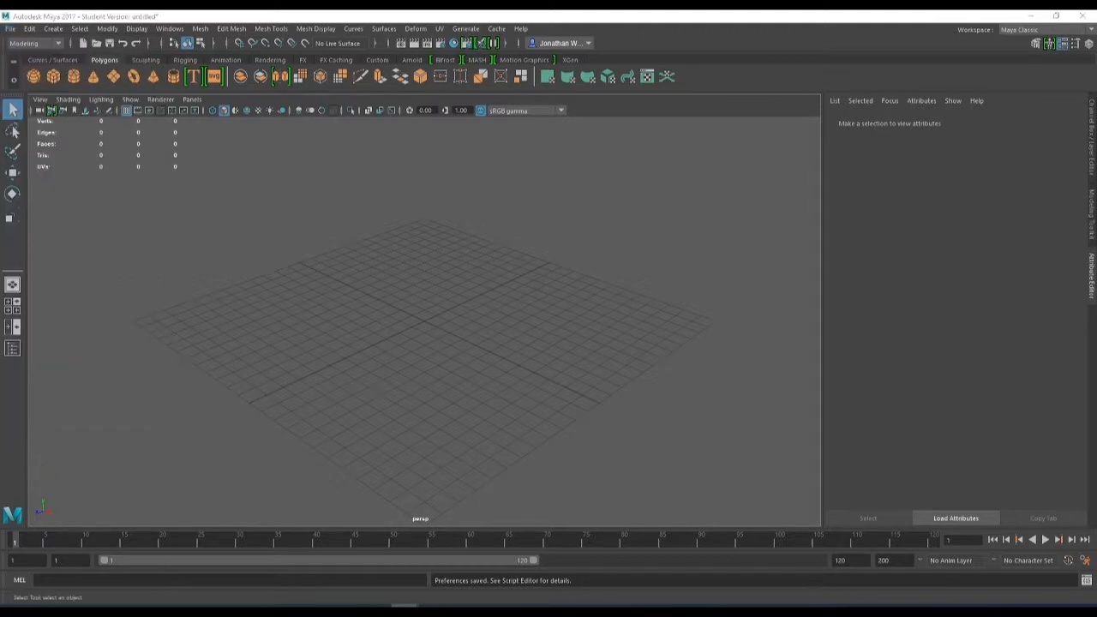
pyautogui.moveTo(438, 248); pyautogui.dragTo(587, 95)
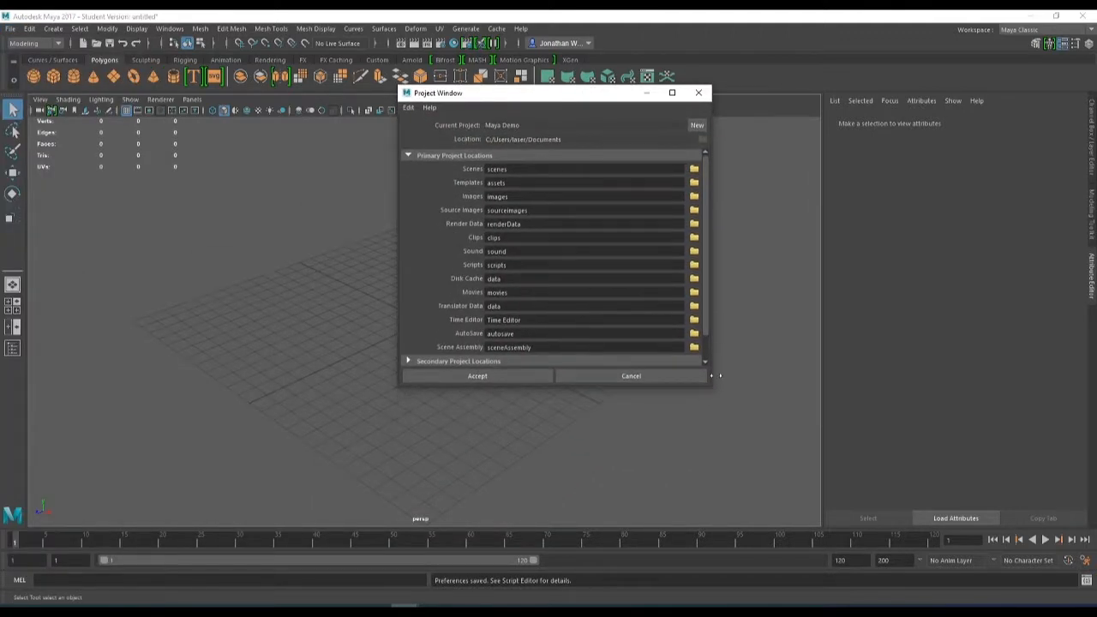
pyautogui.moveTo(707, 390); pyautogui.dragTo(722, 516)
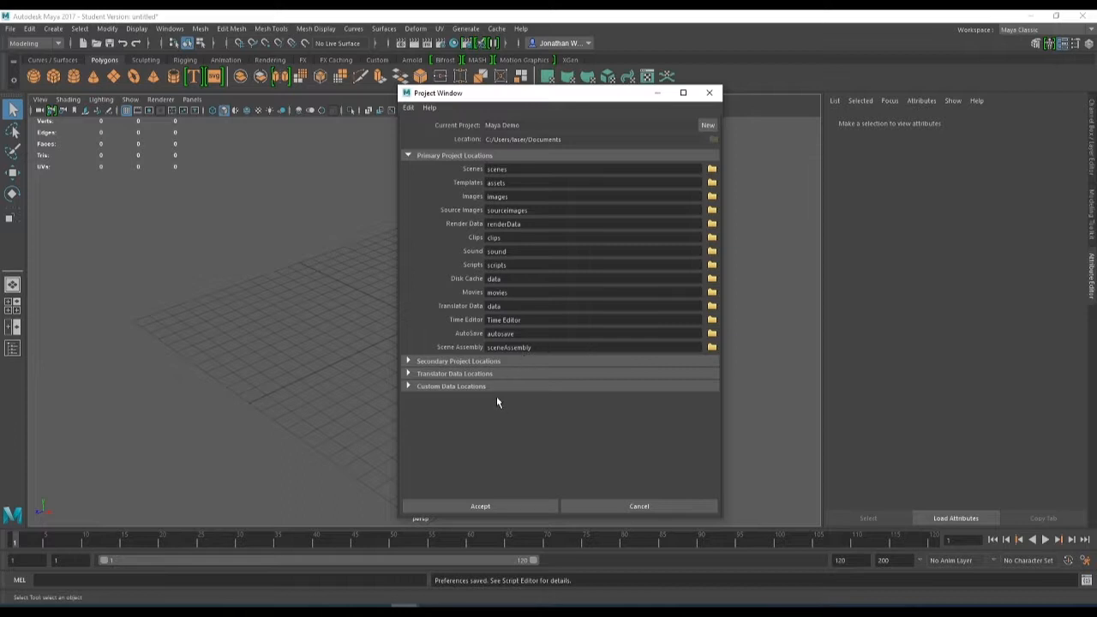
pyautogui.click(482, 507)
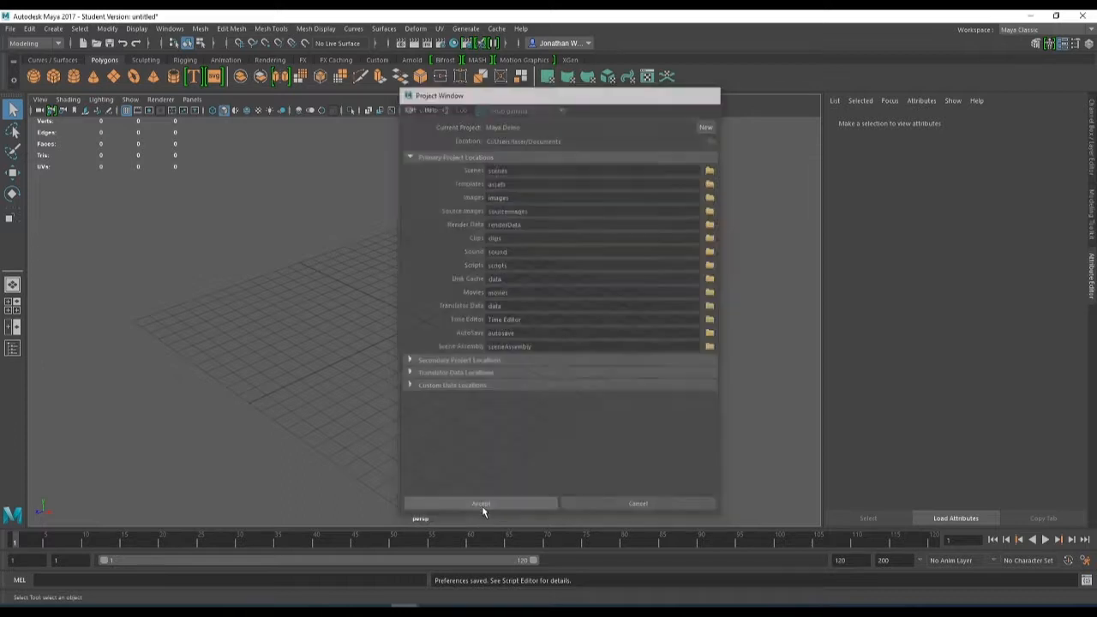
# Begin saving the scene under a new name in the project's scenes folder, with Maya ASCII as the file type
pyautogui.click(11, 30)
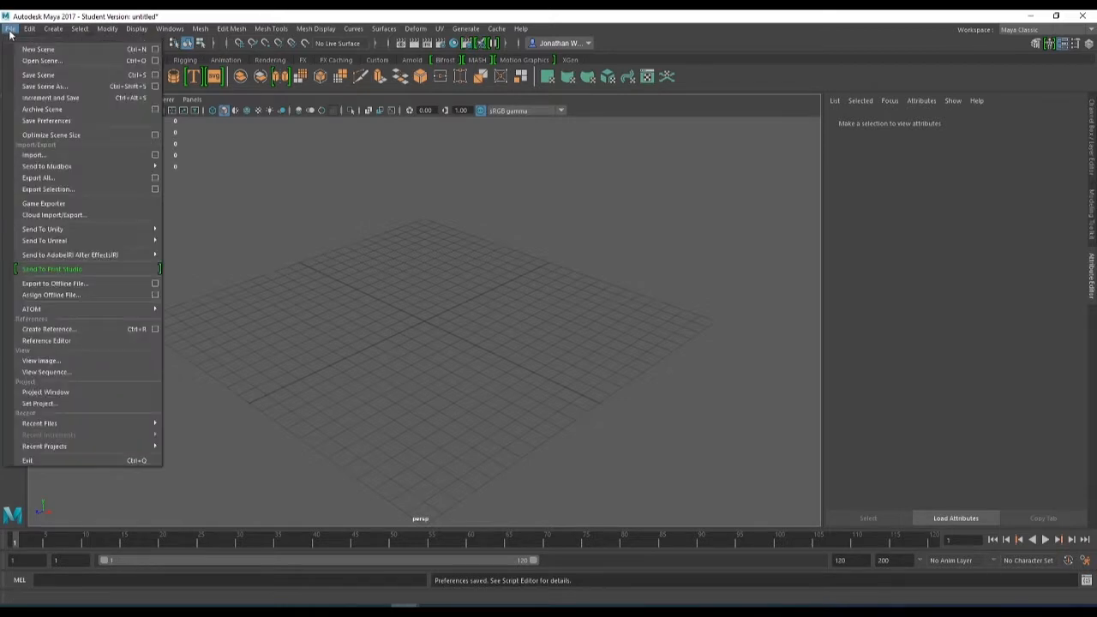
pyautogui.click(42, 87)
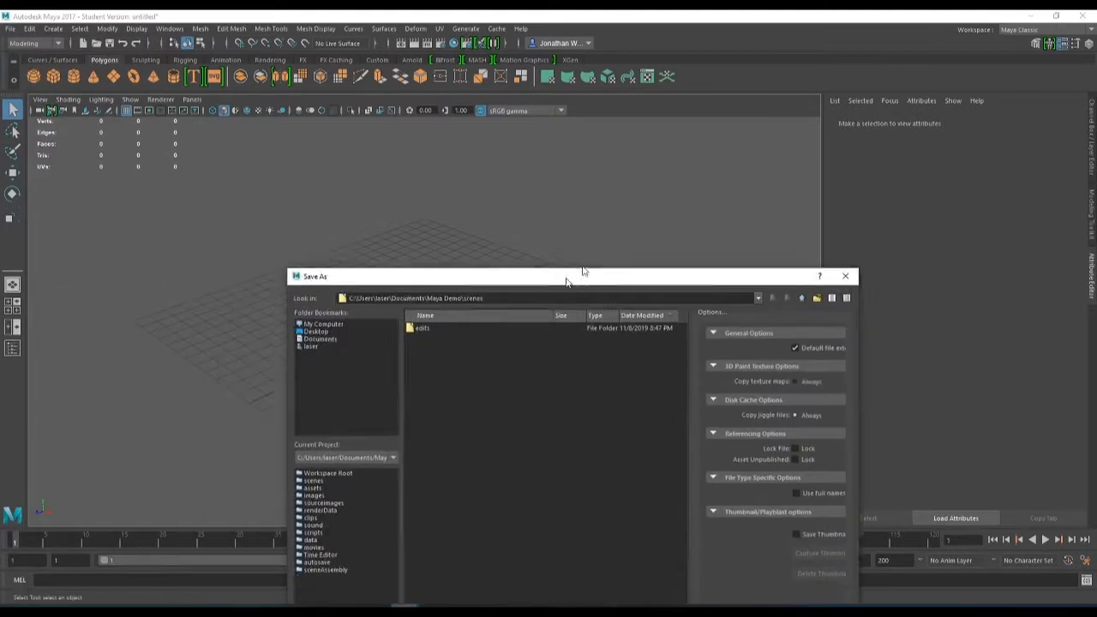
pyautogui.moveTo(580, 274); pyautogui.dragTo(644, 79)
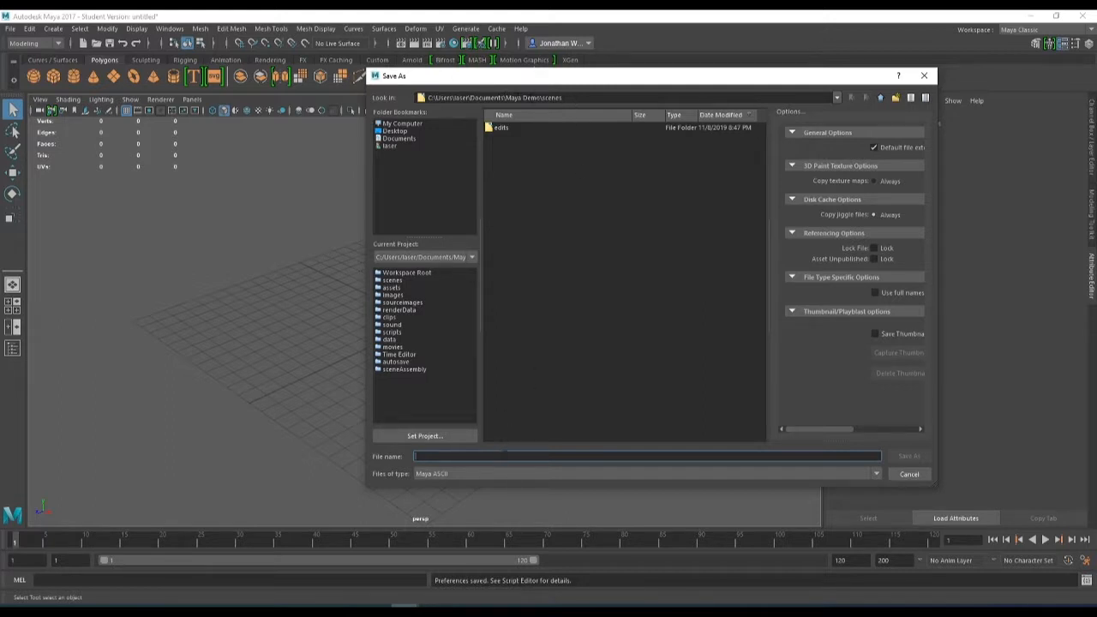
pyautogui.click(667, 477)
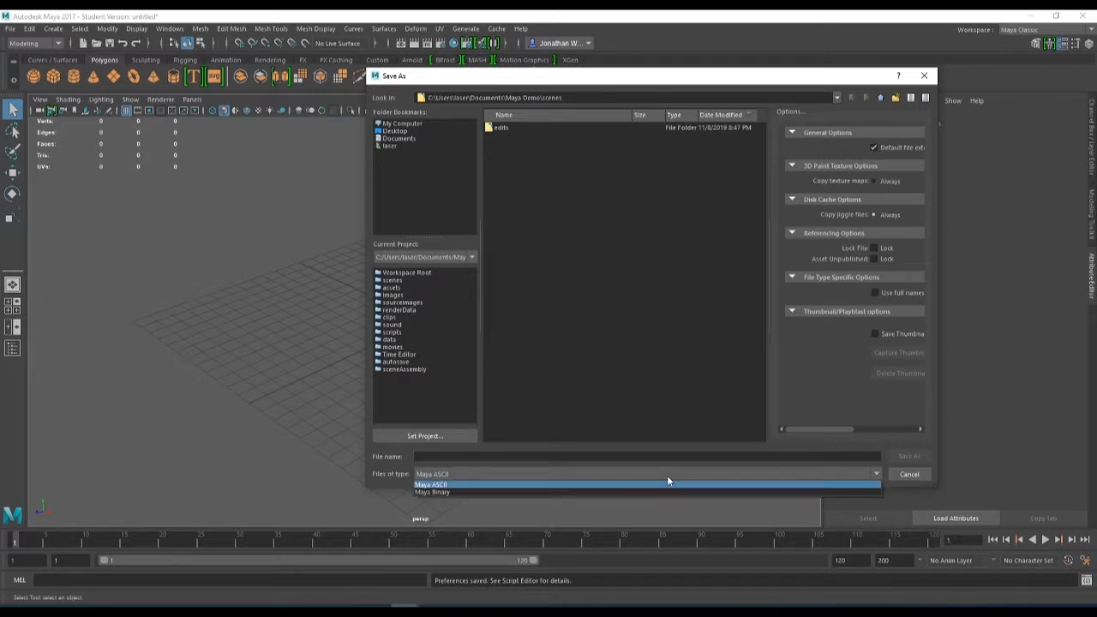
pyautogui.click(565, 495)
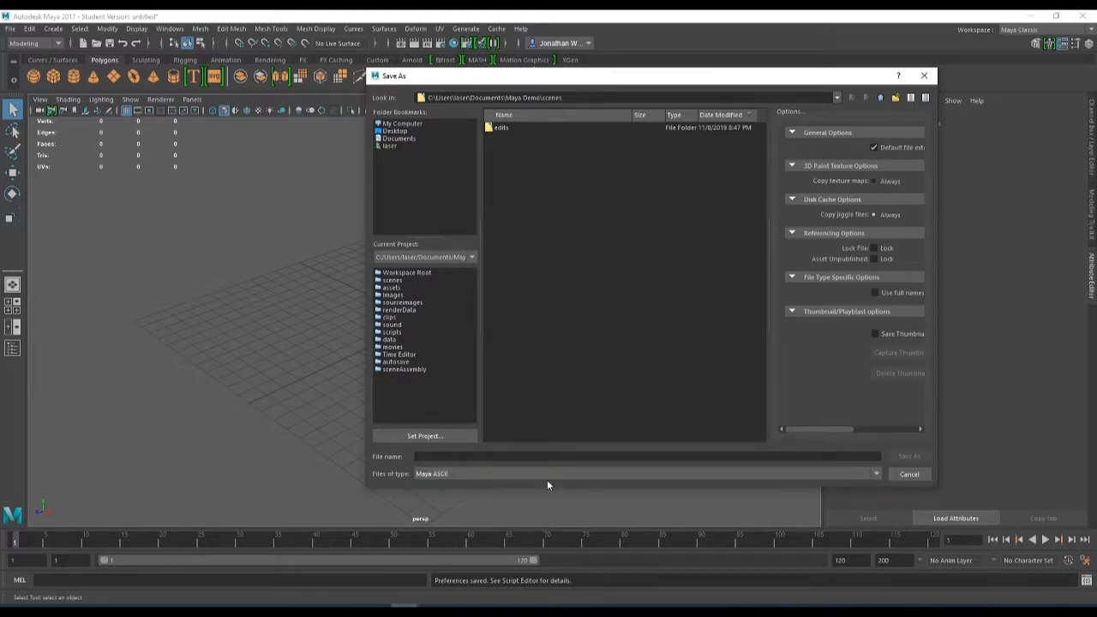
pyautogui.click(548, 475)
pyautogui.click(502, 489)
pyautogui.click(499, 473)
pyautogui.click(485, 482)
# Name the scene file Hammer and save it, continuing past the student version notice
pyautogui.click(476, 458)
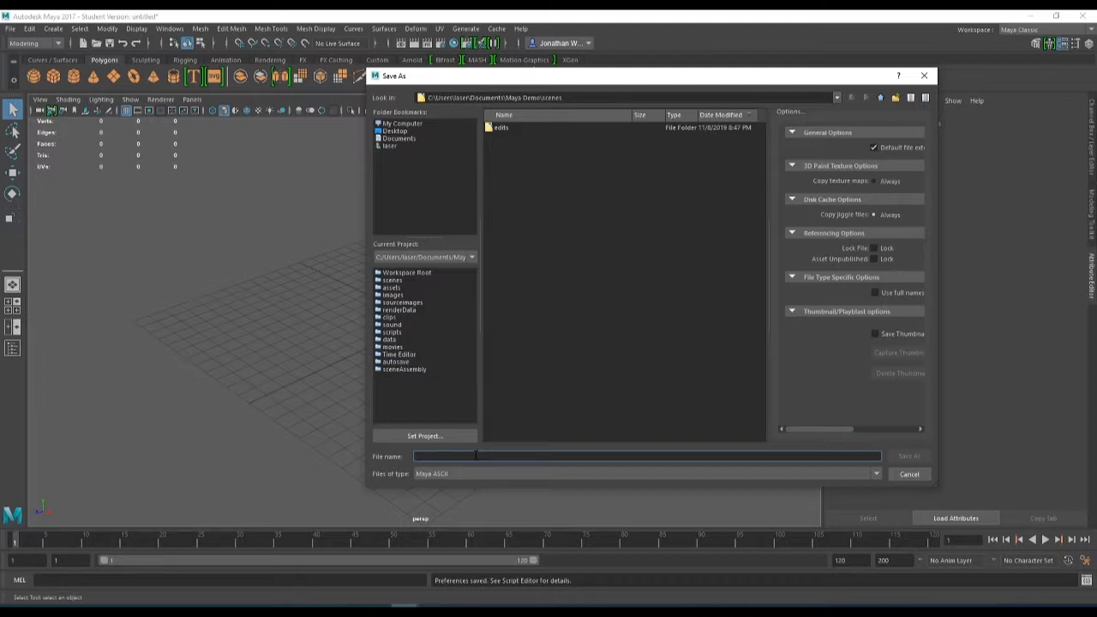
pyautogui.write('Hammer')
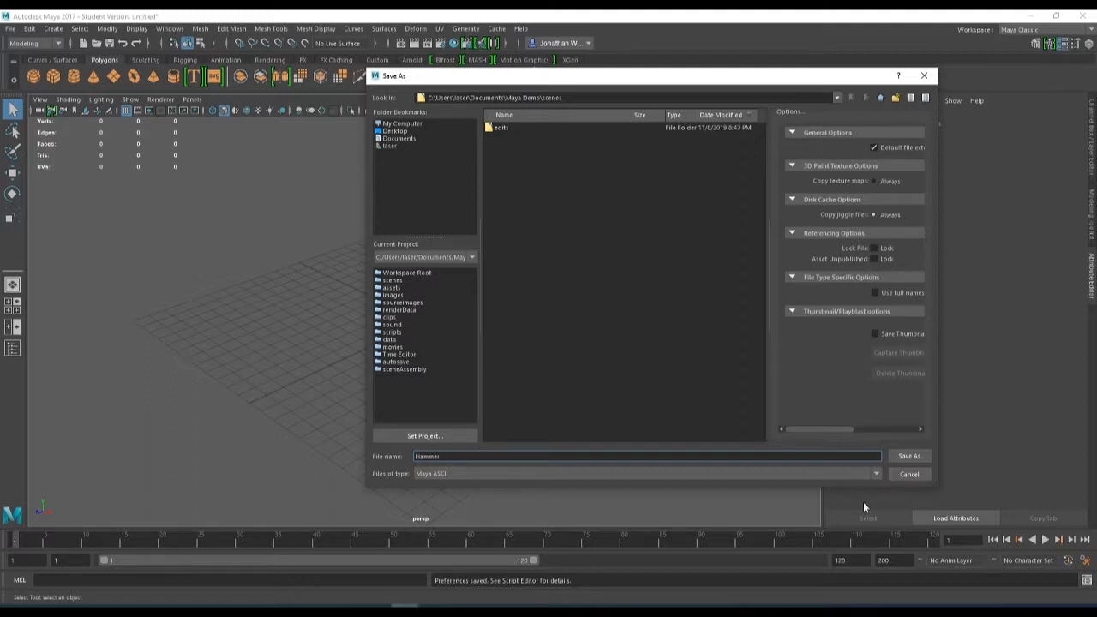
pyautogui.click(909, 456)
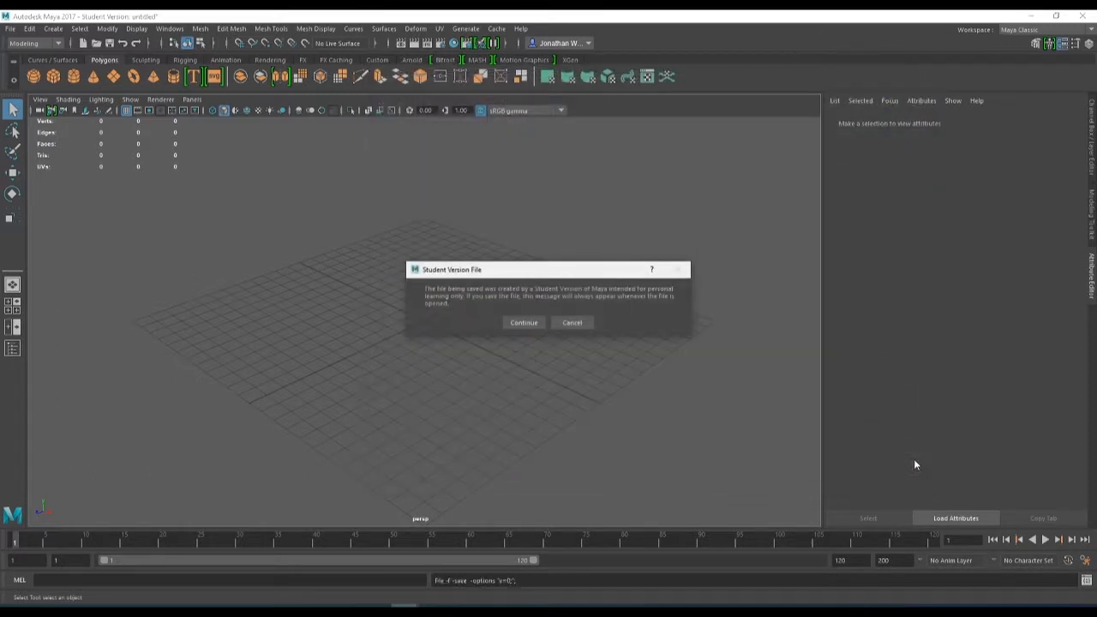
pyautogui.click(525, 323)
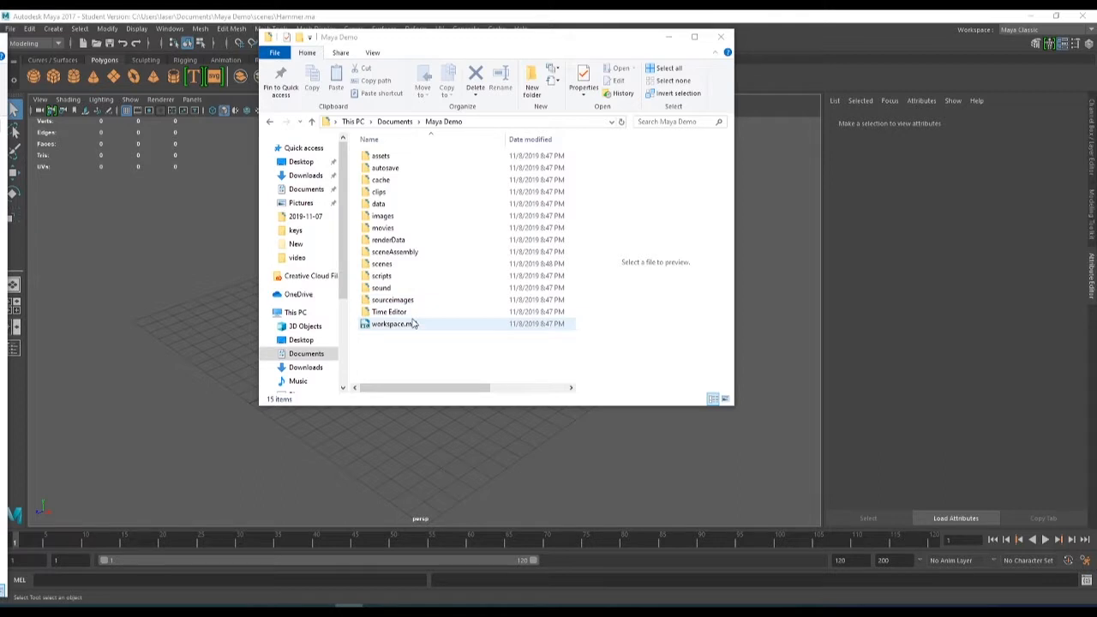
# Check the project's scenes folder in File Explorer for the saved Hammer file and return to the Maya Demo folder
pyautogui.doubleClick(385, 266)
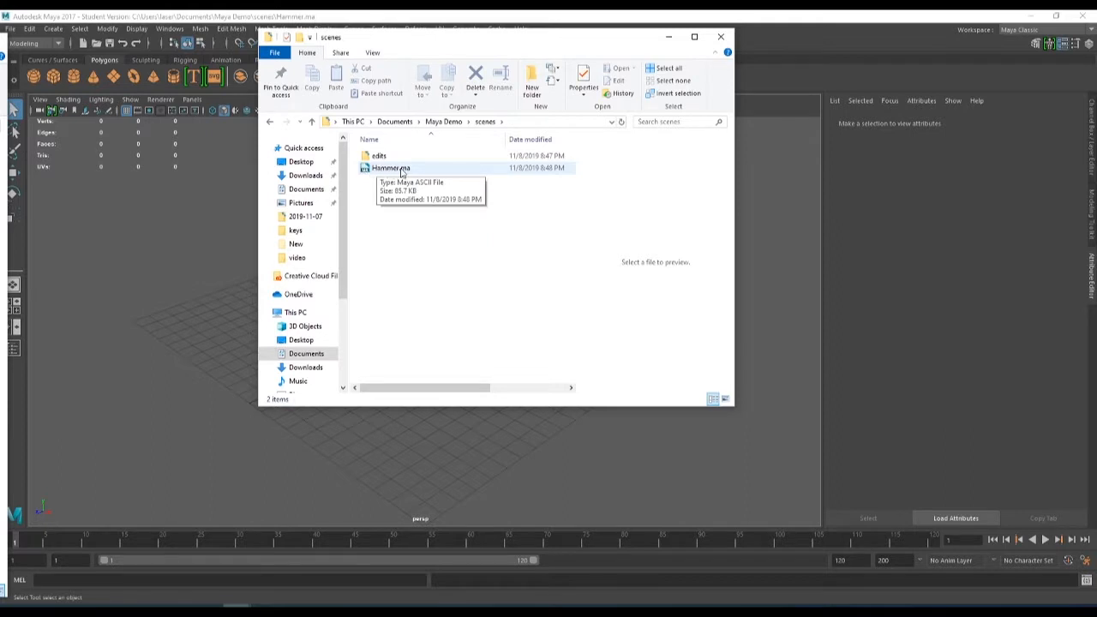
pyautogui.click(449, 122)
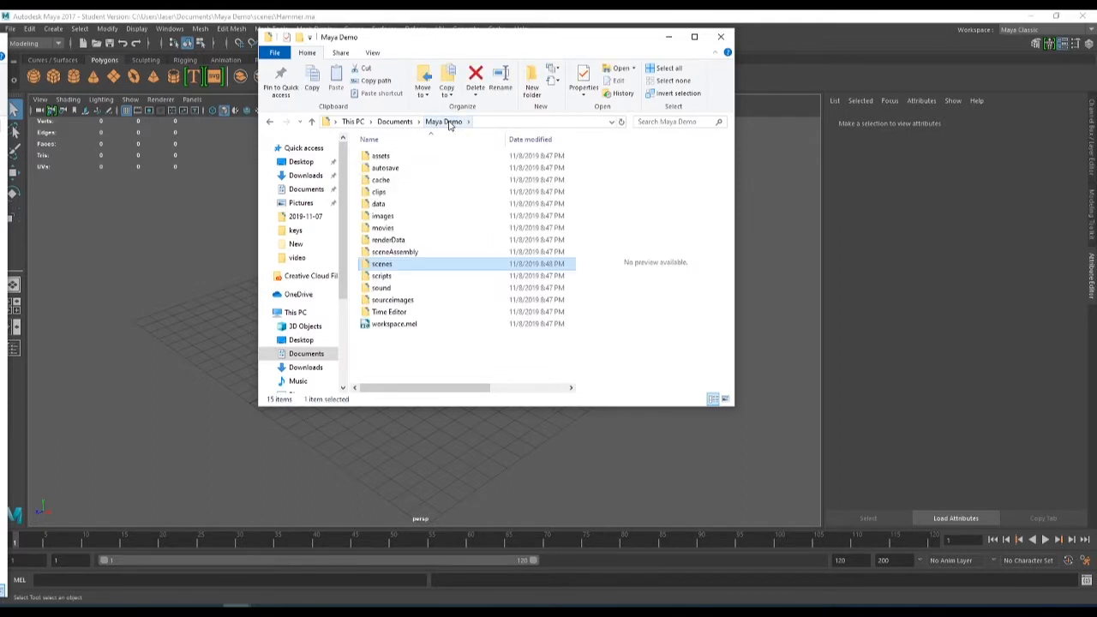